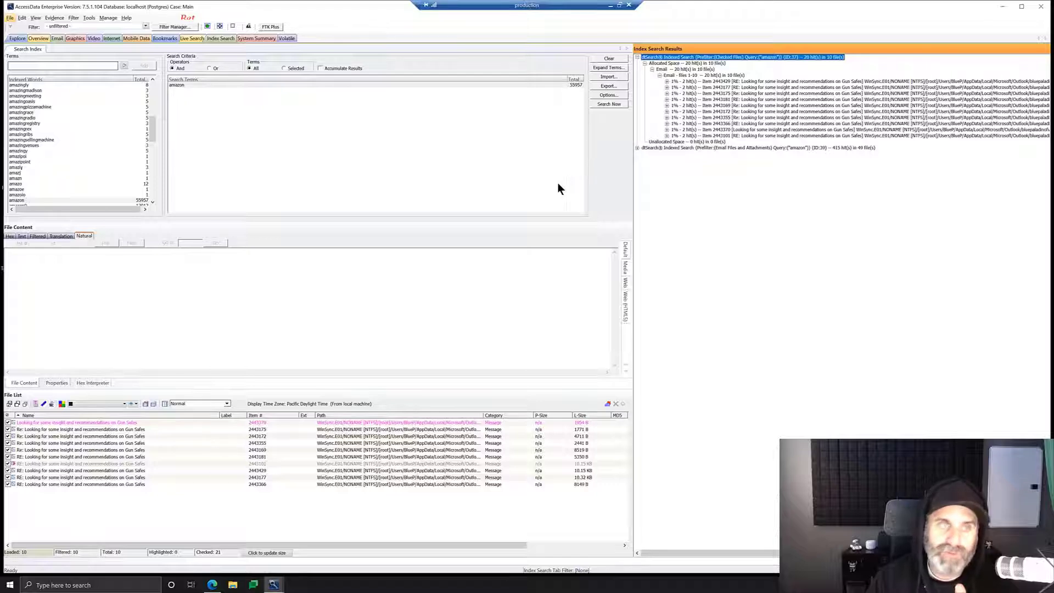
Step: Open the _ToFrom1 filter's definition from the email view's filter manager and review its To and From rules, operators and criteria
left_click(57, 39)
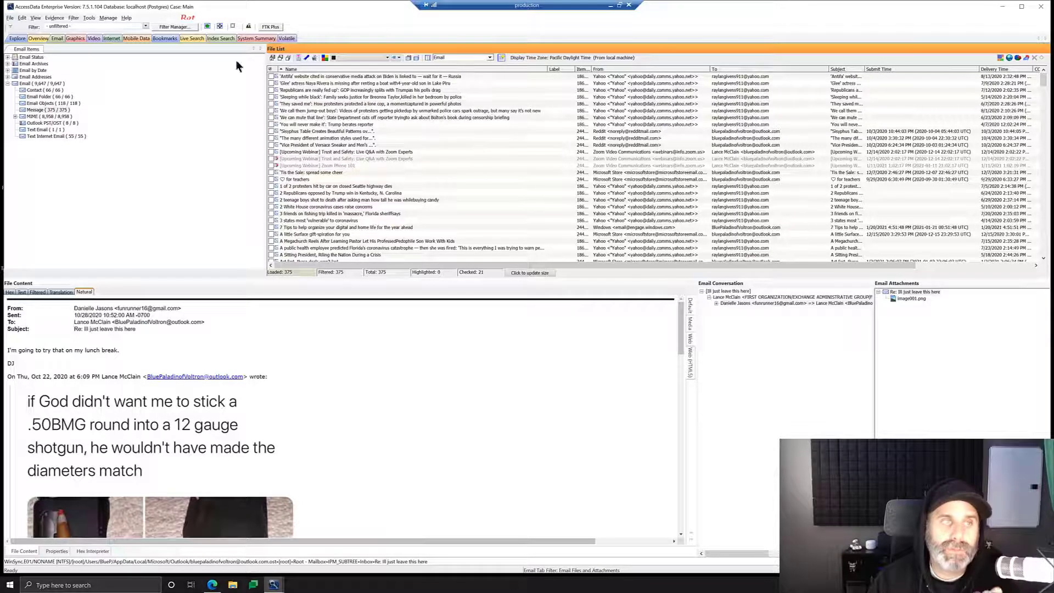
left_click(175, 27)
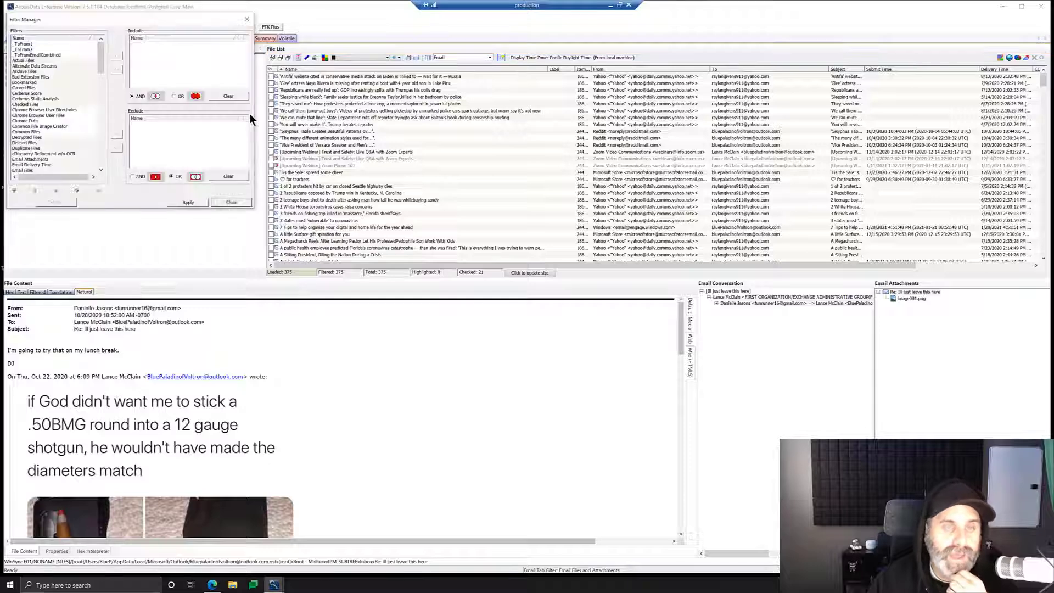
left_click(31, 45)
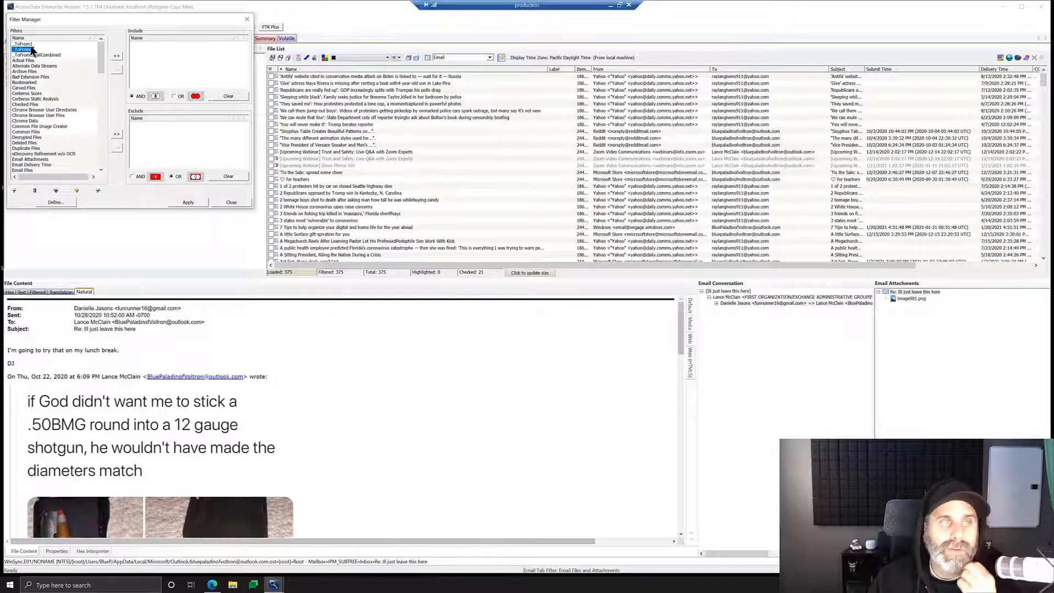
left_click(66, 202)
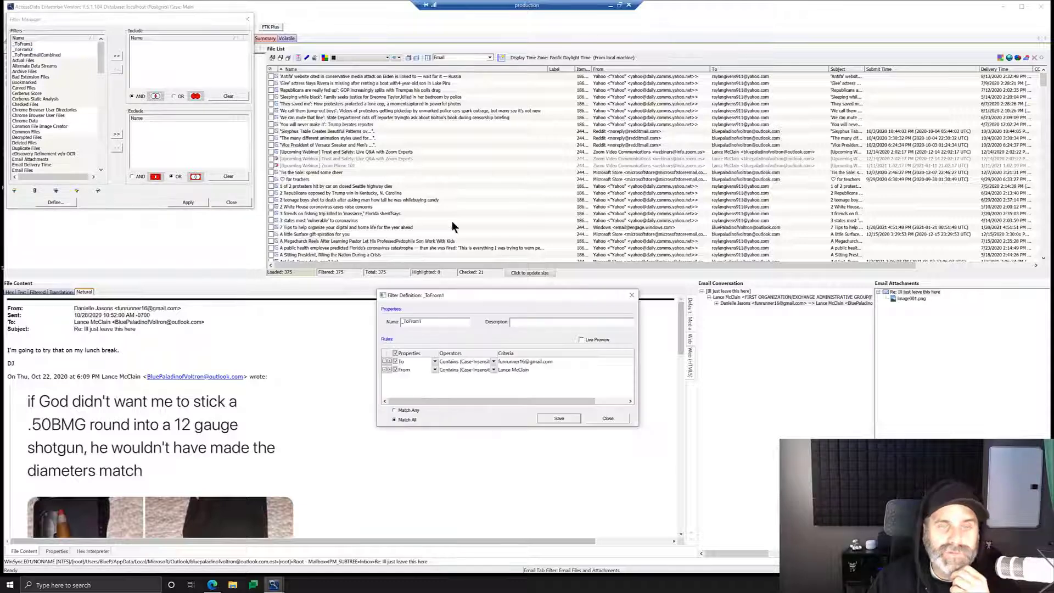
left_click_drag(461, 296, 428, 208)
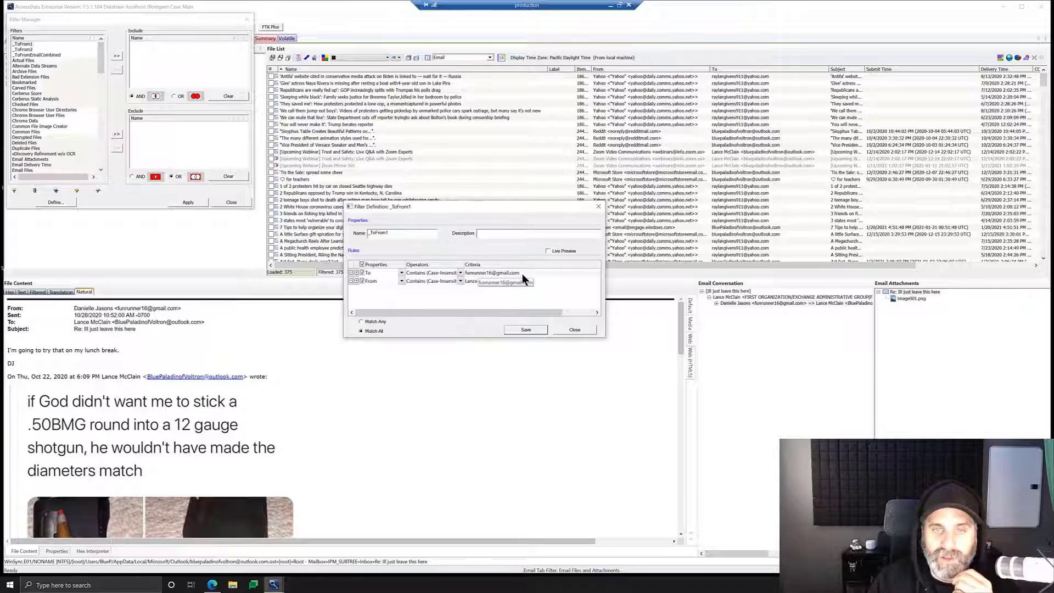
left_click_drag(464, 265, 484, 265)
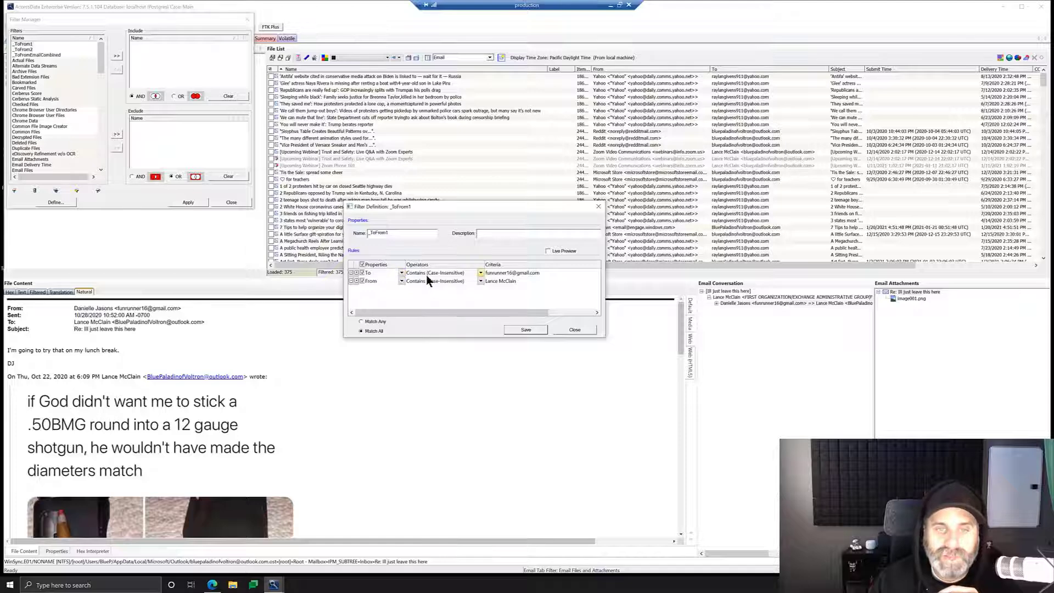
left_click(513, 280)
key("ctrl+v")
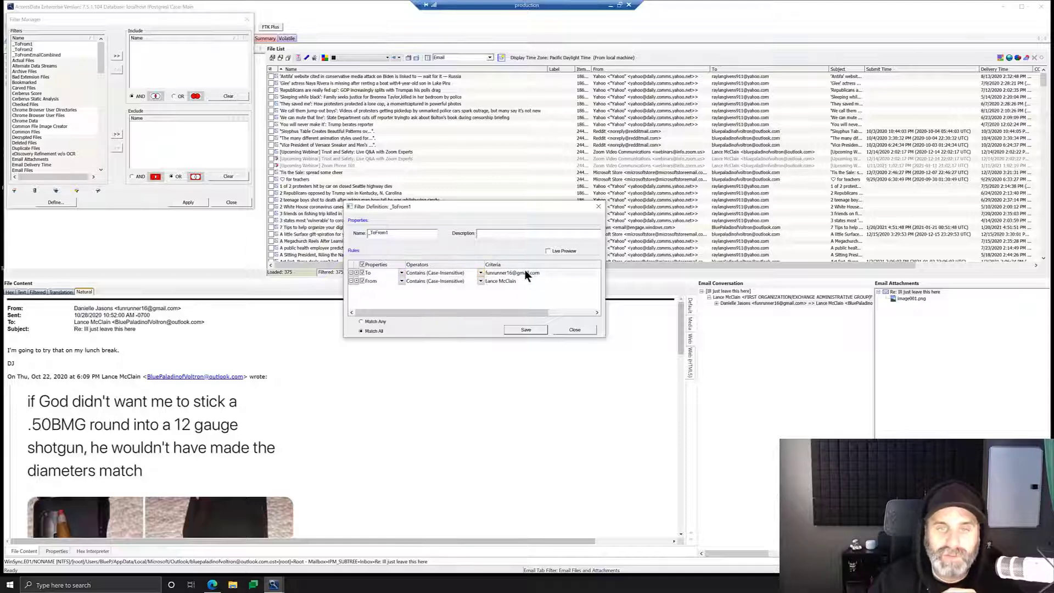
left_click(404, 300)
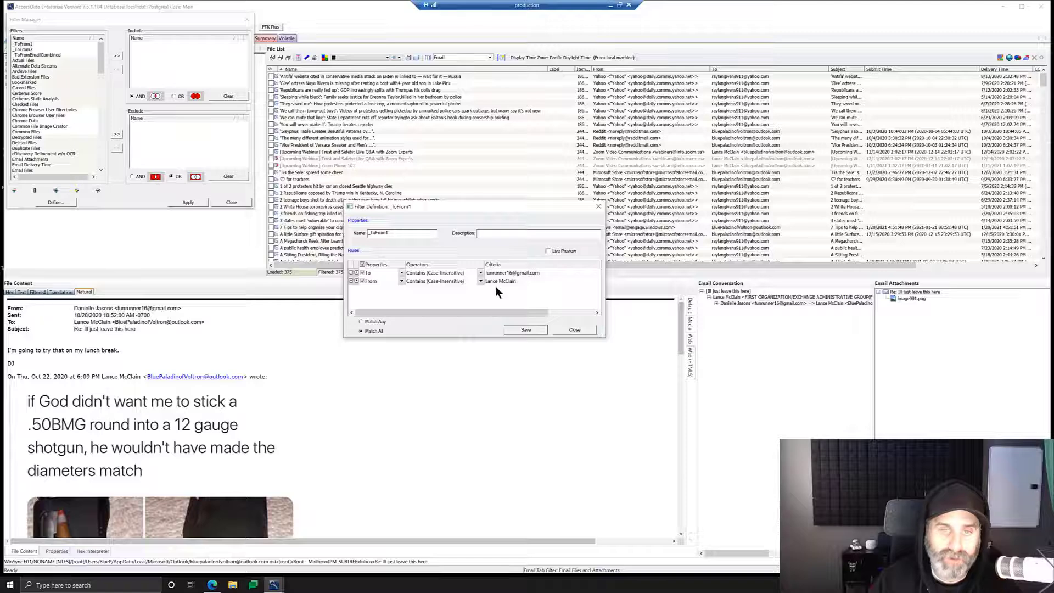
left_click(561, 328)
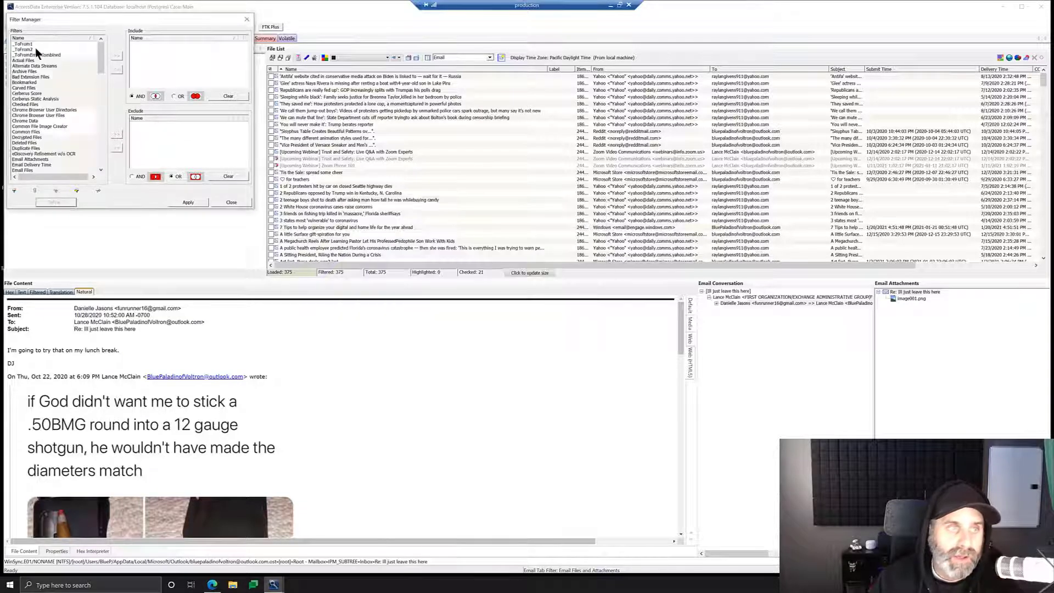
Step: Review the To and From rules in the definition of the _ToFrom2 filter, closing it without edits
left_click(30, 50)
left_click(71, 202)
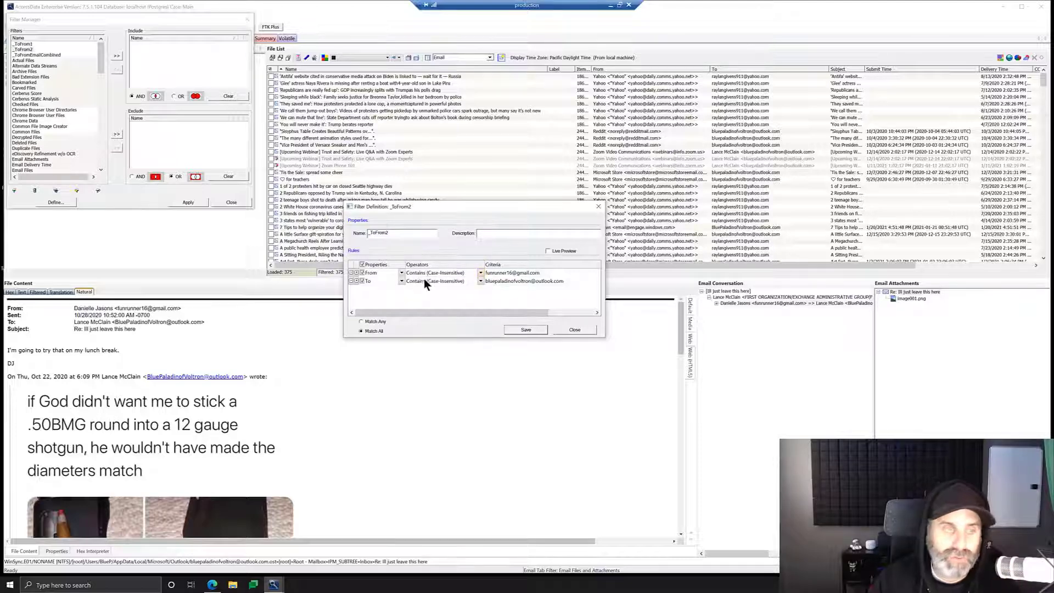
left_click(575, 329)
Step: Review how the _ToFromEmailCombined filter combines its two filter rules, and close the filter manager
left_click(36, 55)
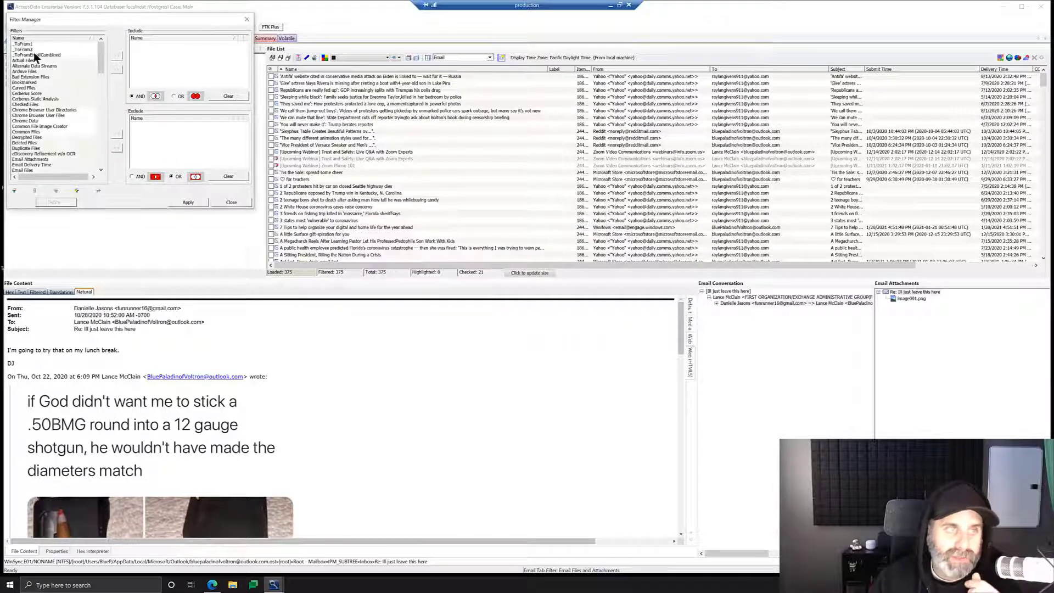
left_click(55, 203)
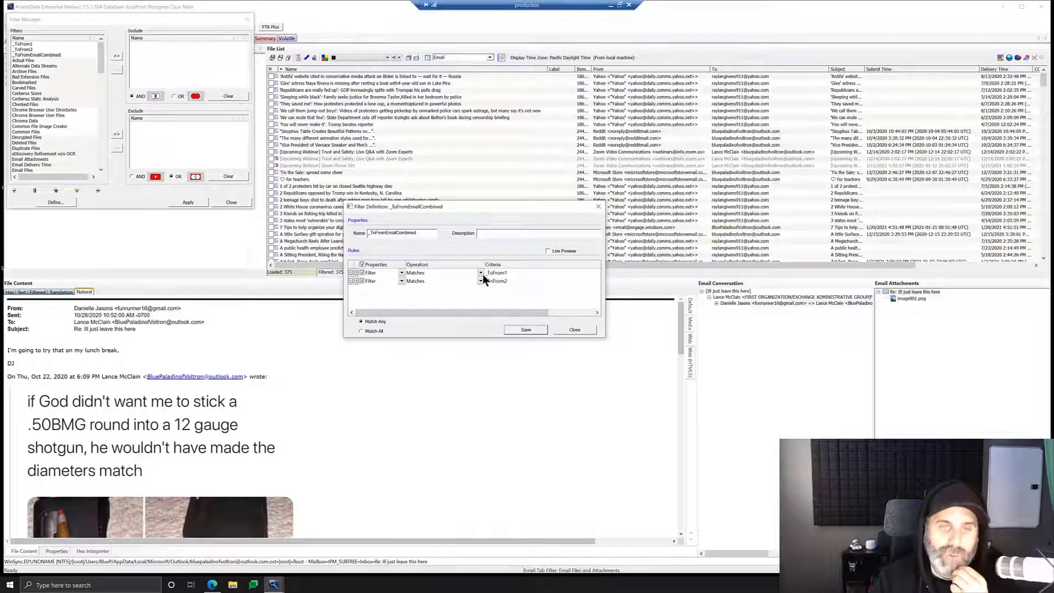
left_click(597, 208)
left_click(247, 19)
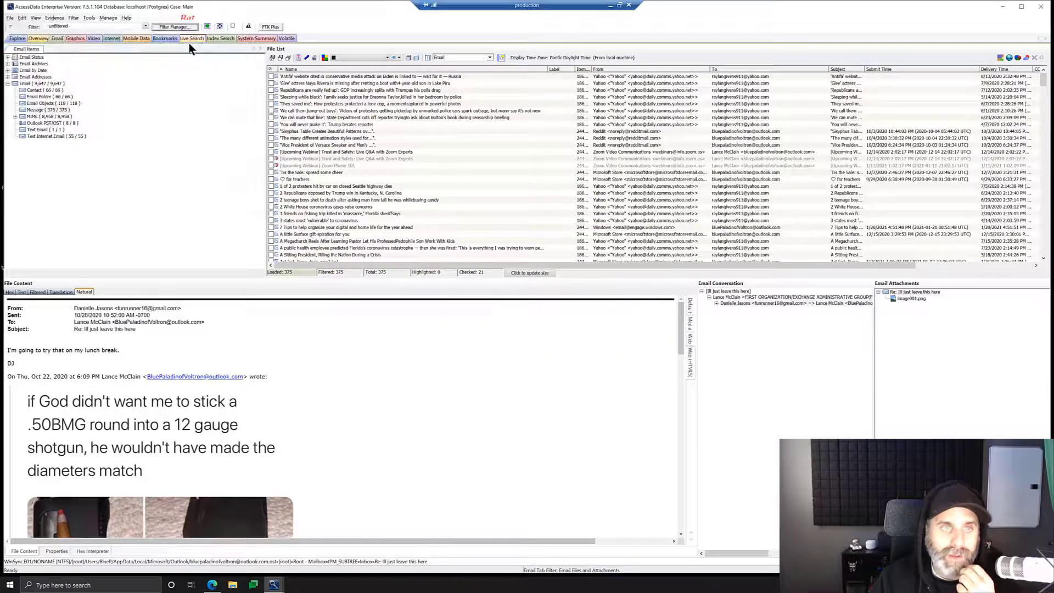
Step: Apply the _ToFromEmailCombined filter to the emails and expand the Email Files and Attachments search in the index search results
left_click(145, 26)
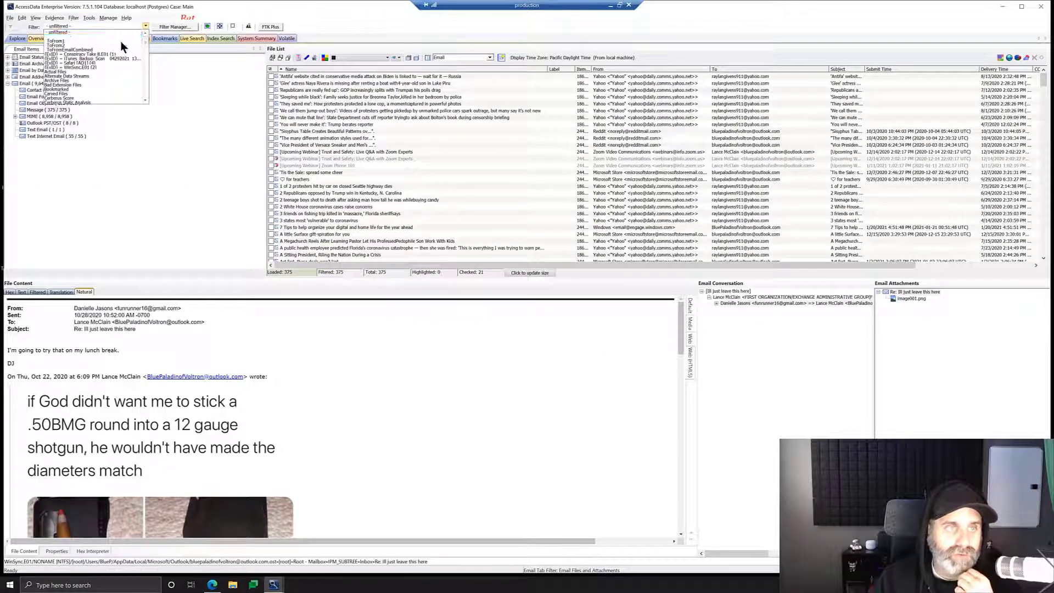
left_click(98, 49)
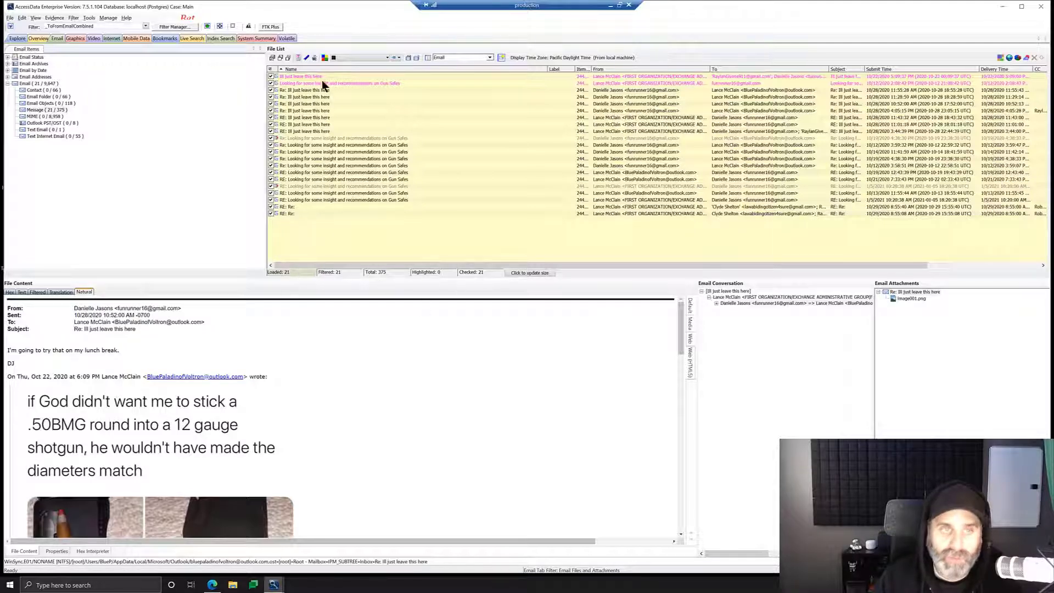
left_click(224, 39)
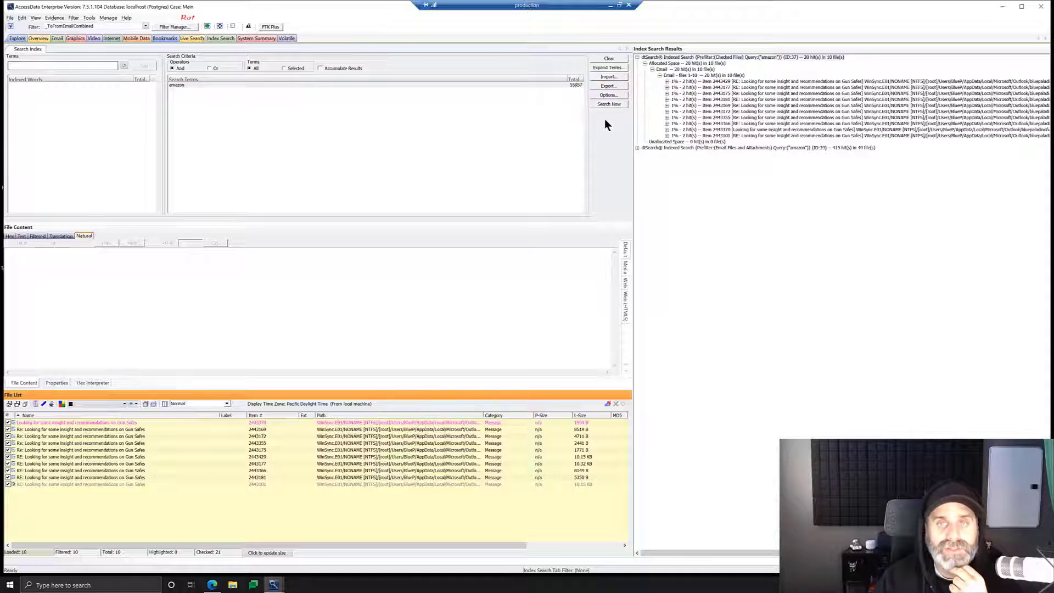
left_click(637, 148)
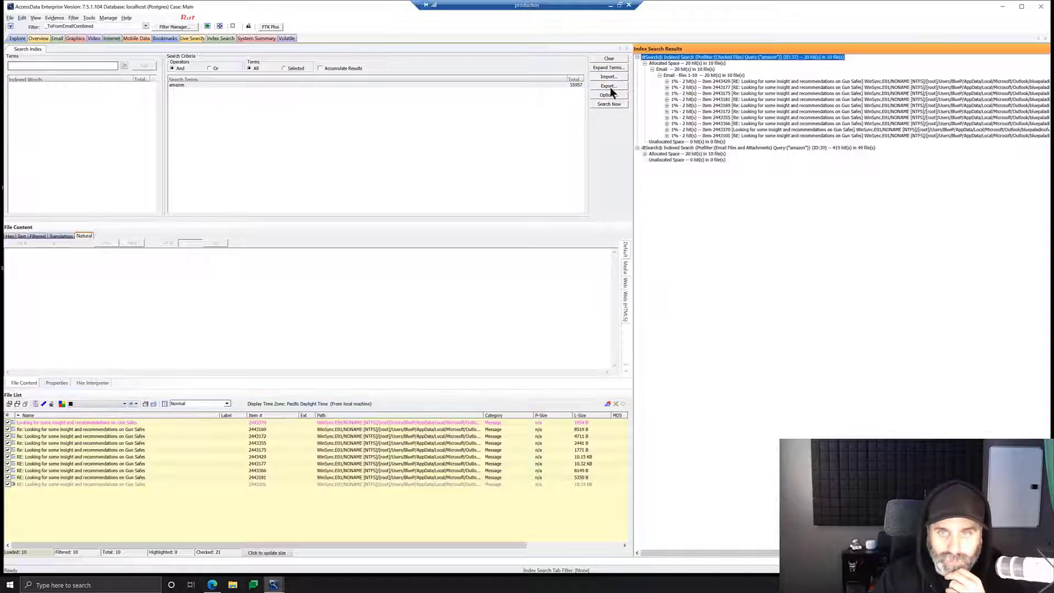
Step: Run the indexed search for "amazon" with the Include all files option while _ToFromEmailCombined remains the active filter
left_click(608, 104)
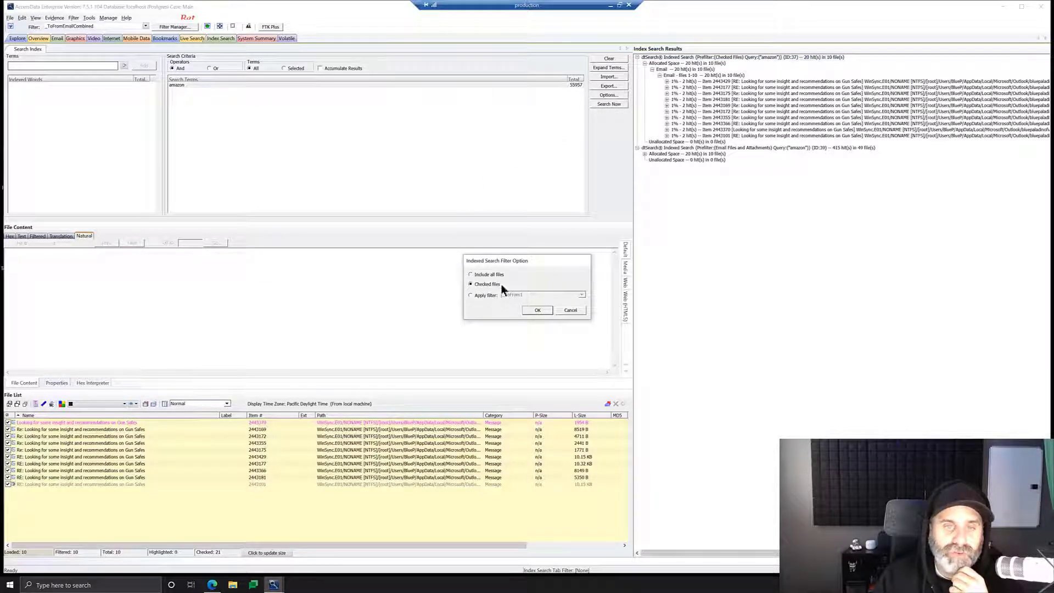
left_click(477, 285)
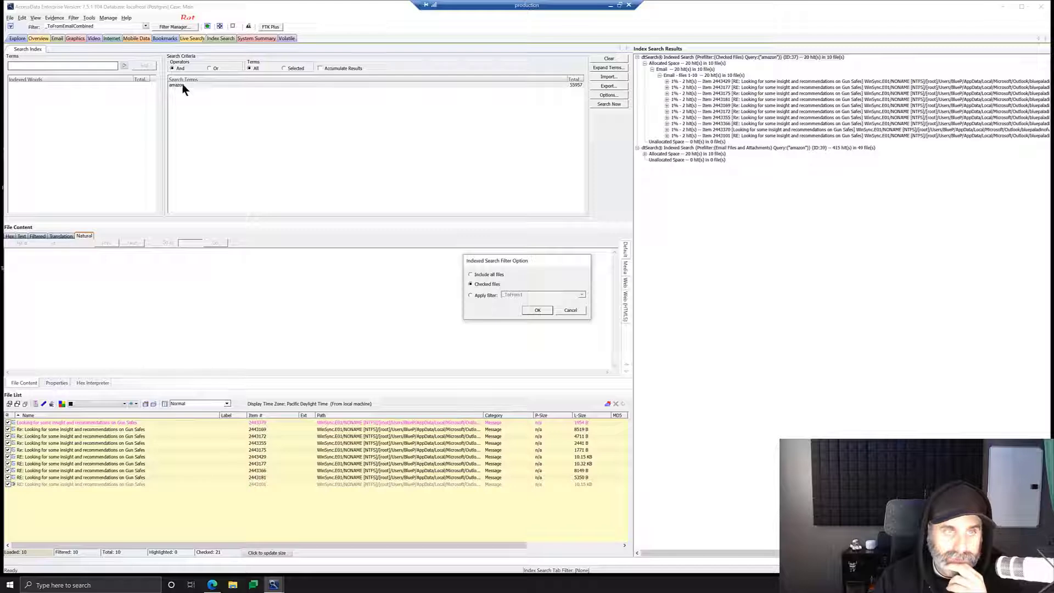
left_click(482, 296)
left_click(582, 295)
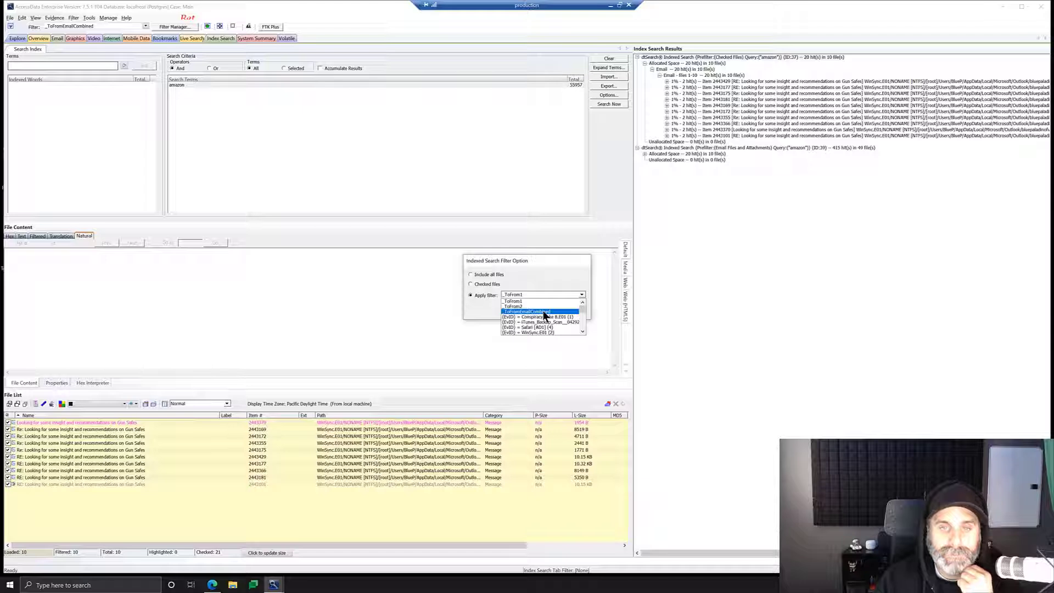
left_click(548, 264)
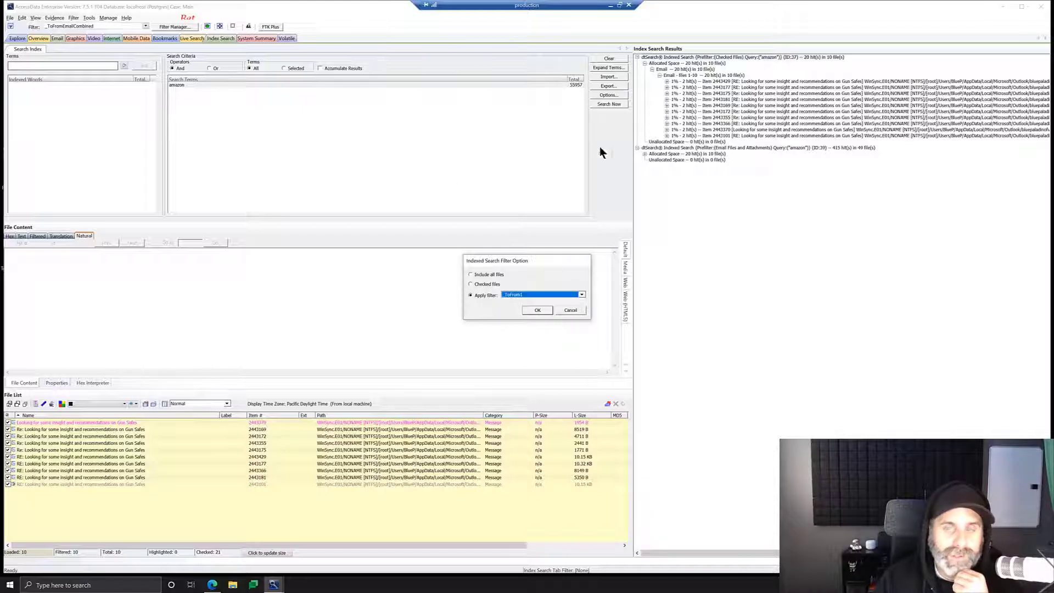
left_click(482, 275)
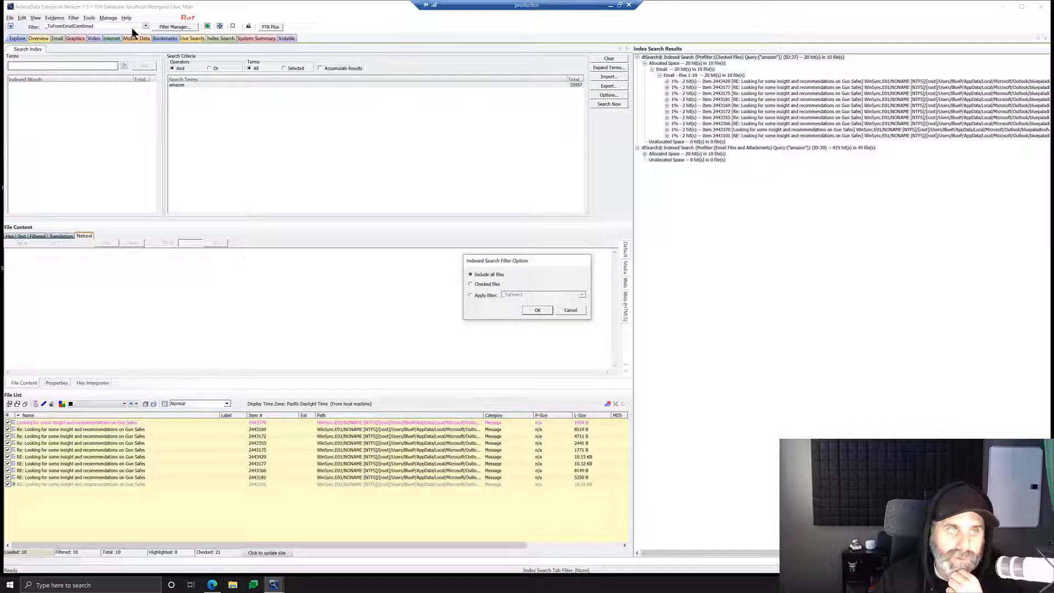
left_click(536, 310)
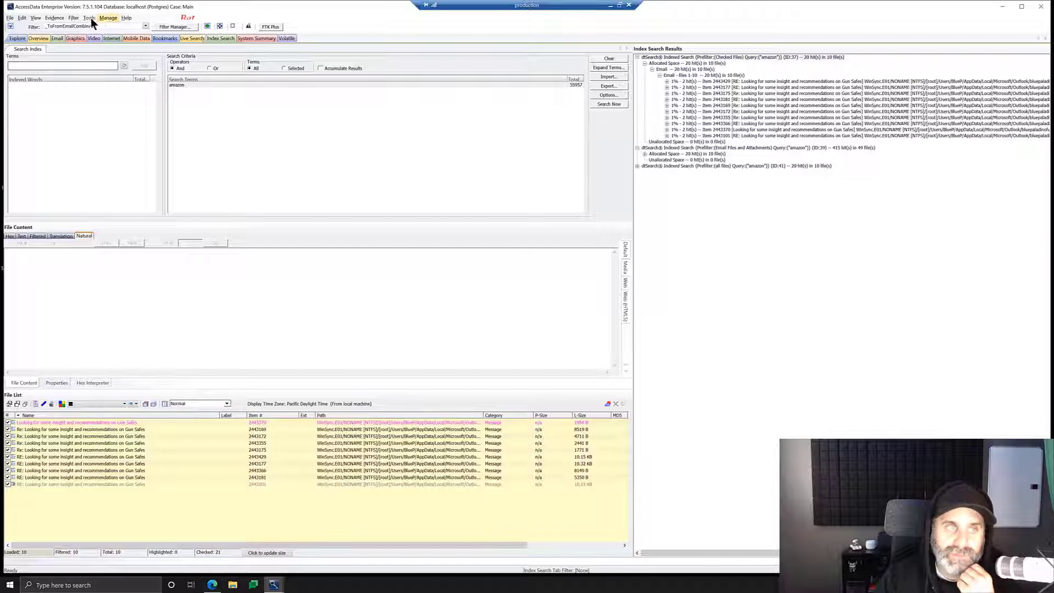
Step: Expand the all-files "amazon" search down to its emails, view item 2443169, and compare with the filtered list in the email view
left_click(638, 166)
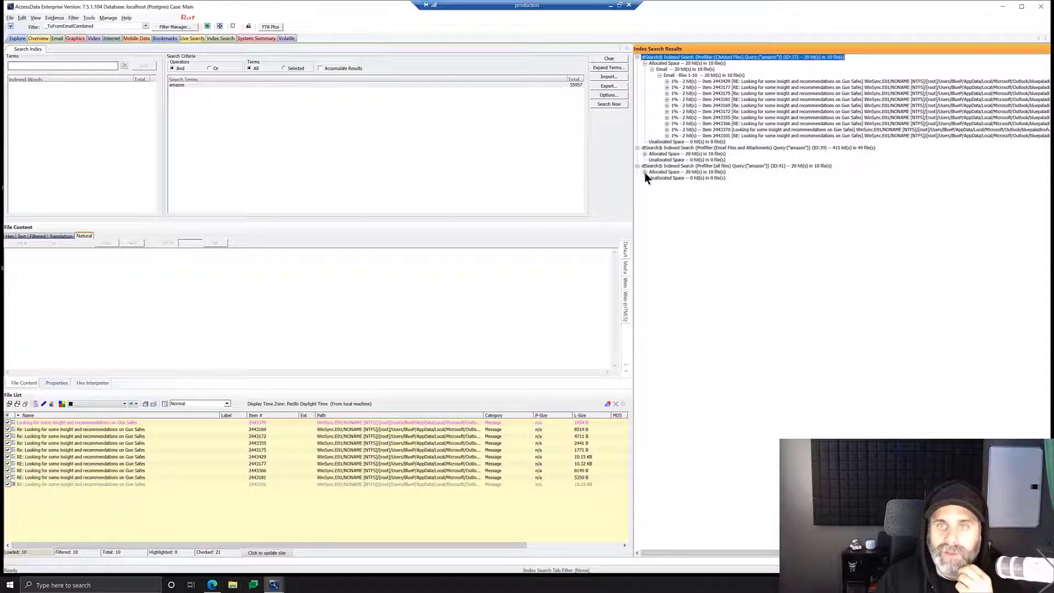
left_click(644, 171)
left_click(653, 178)
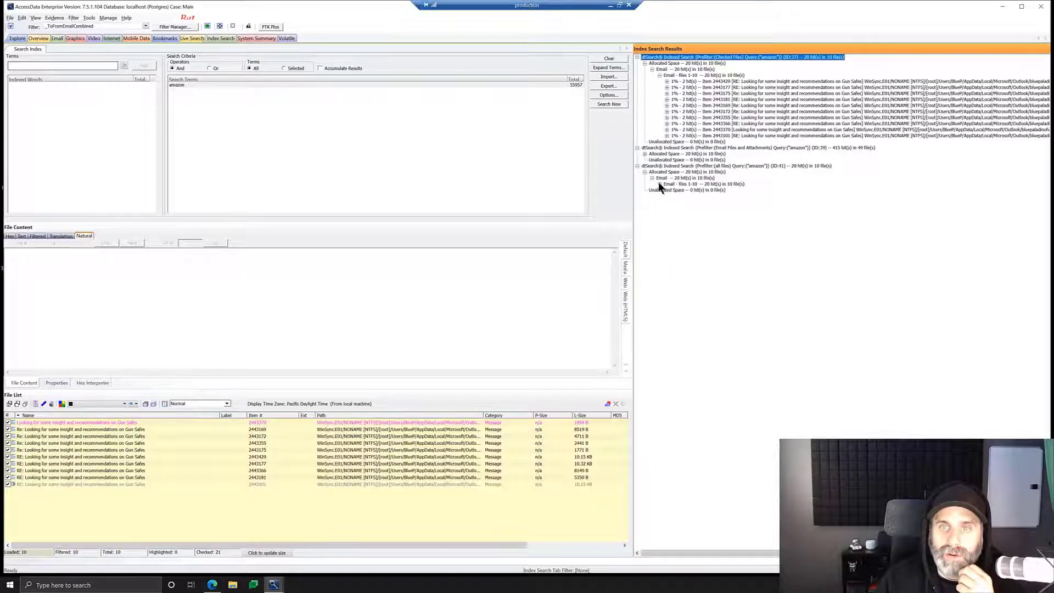
left_click(659, 184)
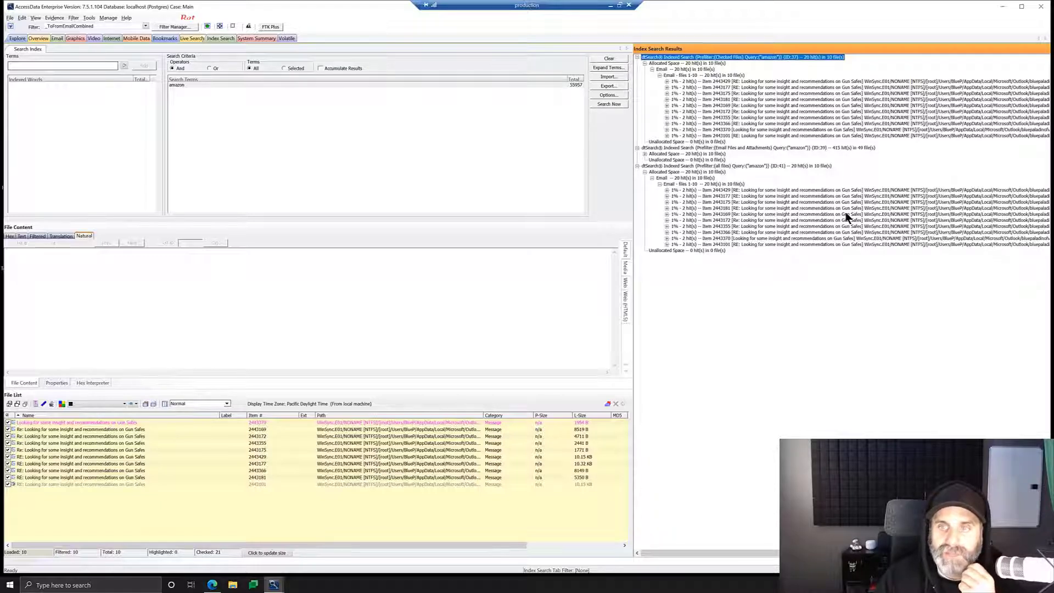
left_click(750, 214)
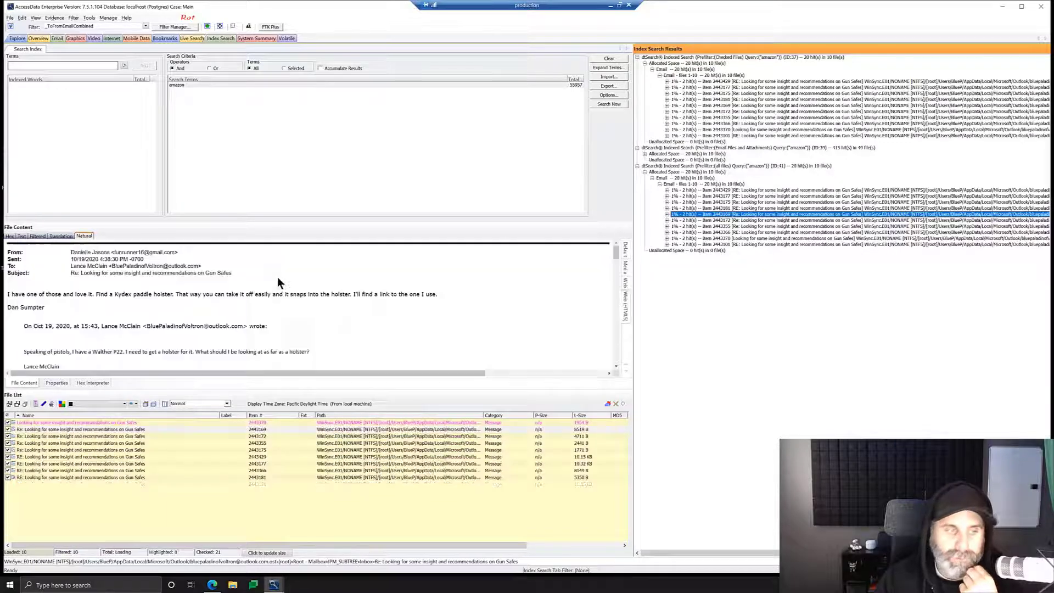
left_click(55, 38)
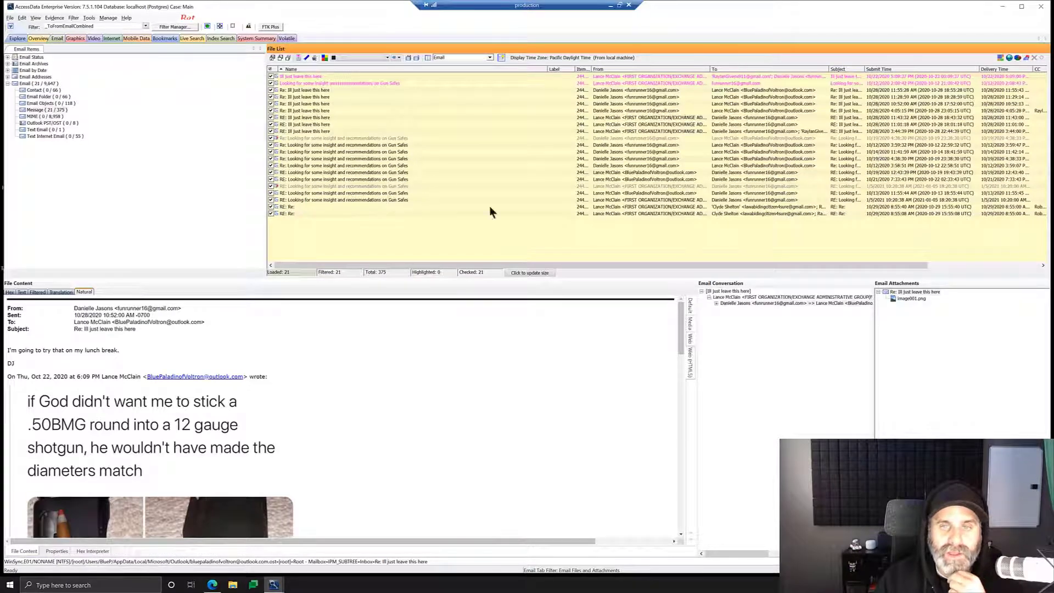
left_click(228, 38)
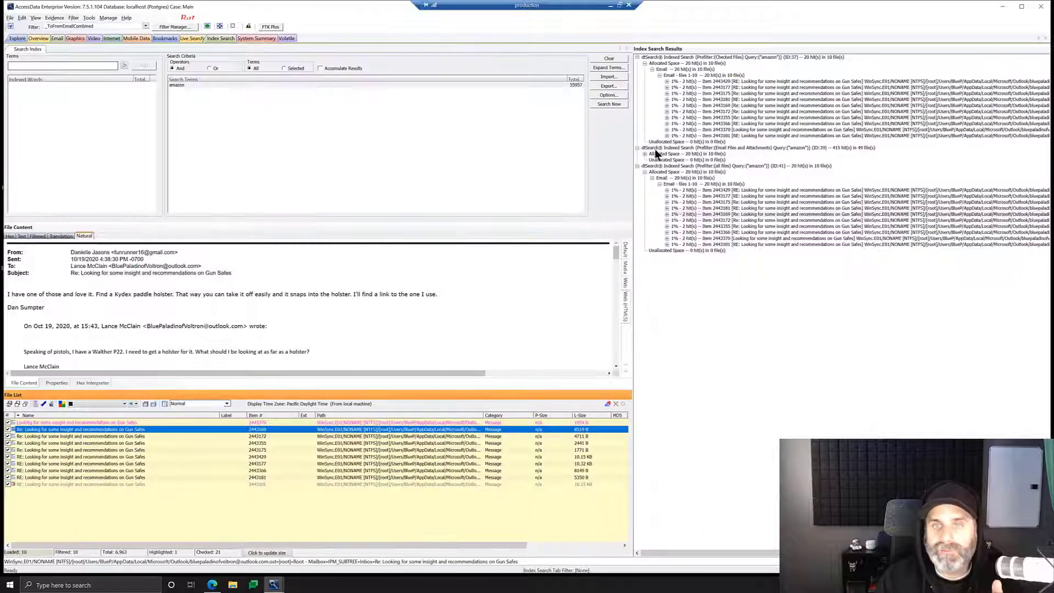
Step: Remove the active _ToFromEmailCombined filter by setting the case filter to unfiltered
left_click(644, 150)
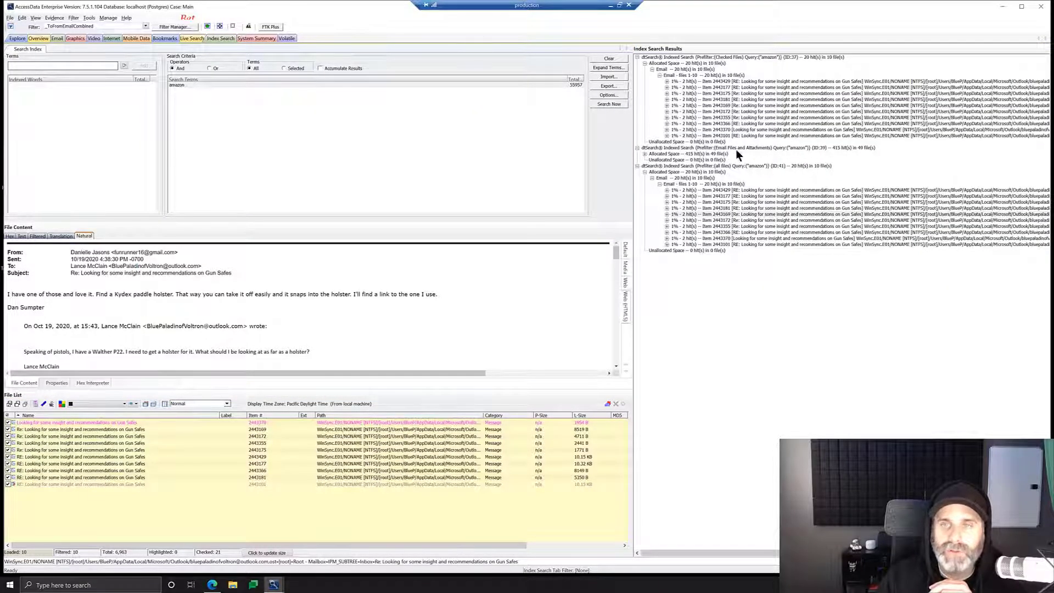
left_click(146, 27)
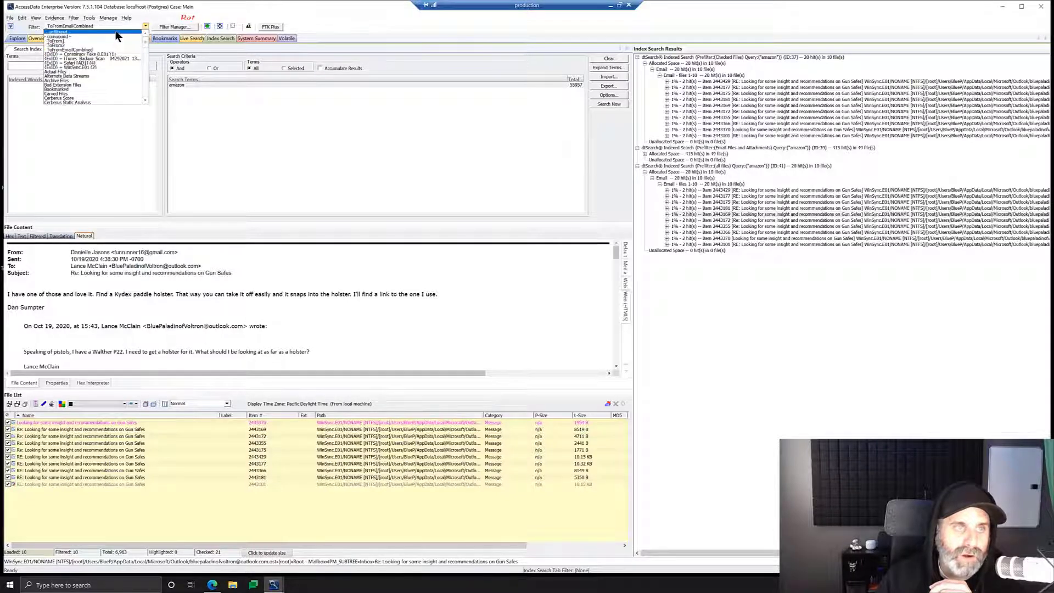
left_click(110, 32)
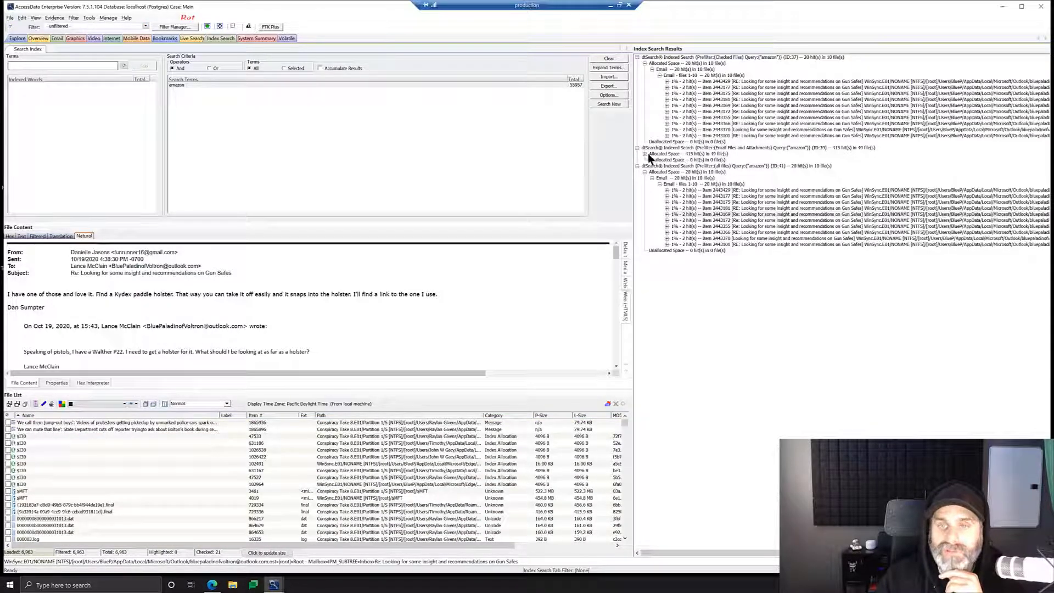
Step: Expand the Email Files and Attachments "amazon" search down to its individual hits and compare them with the other searches
left_click(645, 154)
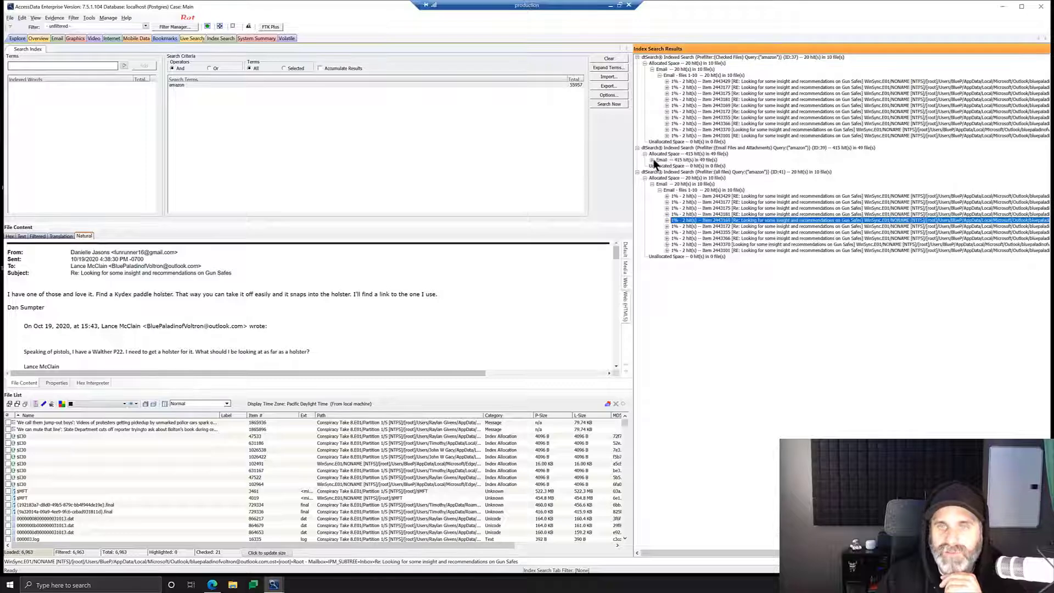
left_click(652, 160)
left_click(660, 166)
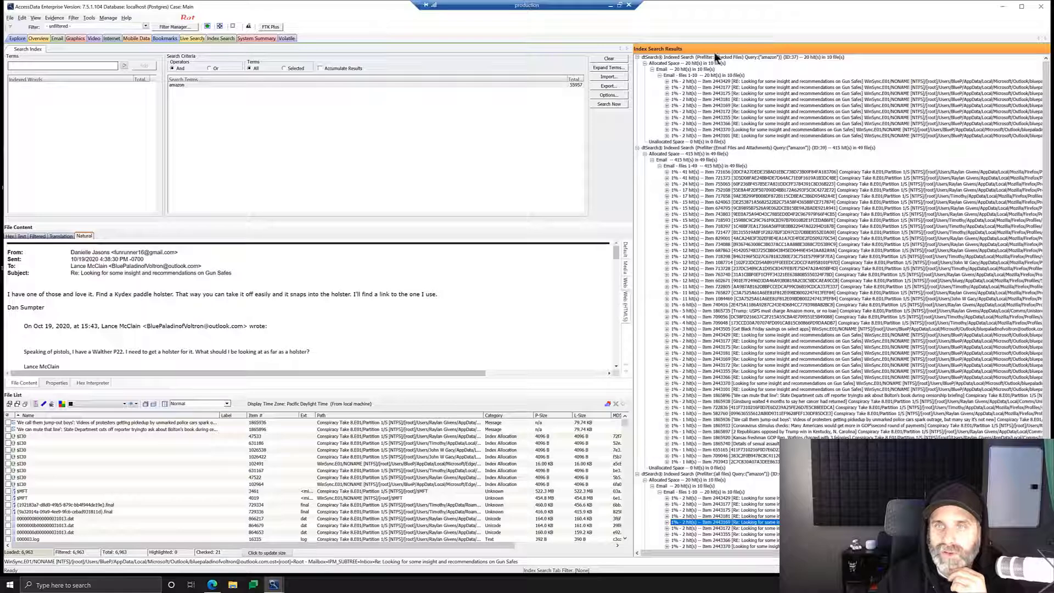
scroll(749, 236, "down", 1)
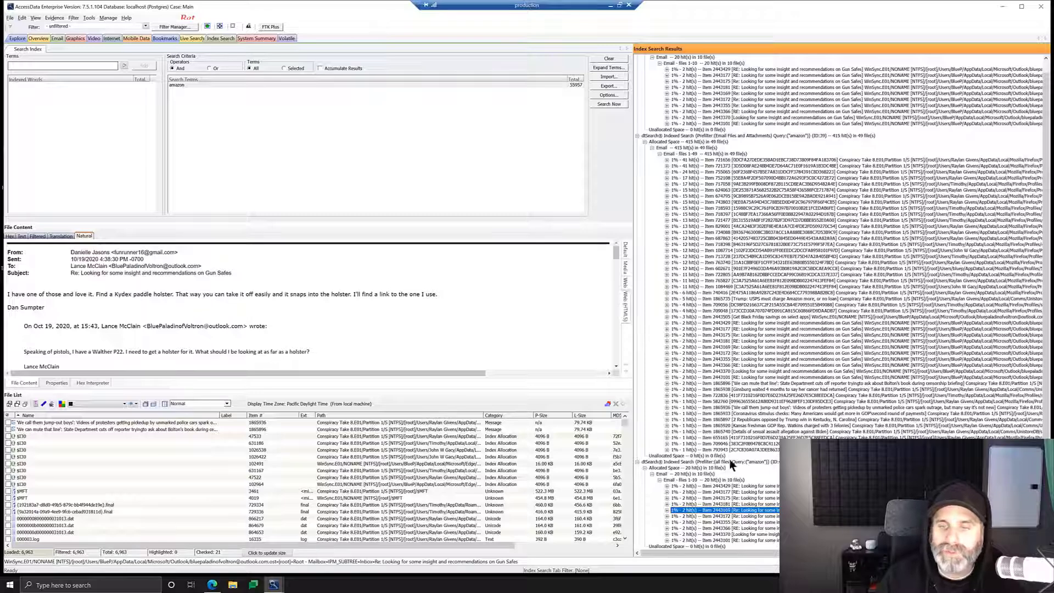
left_click(603, 103)
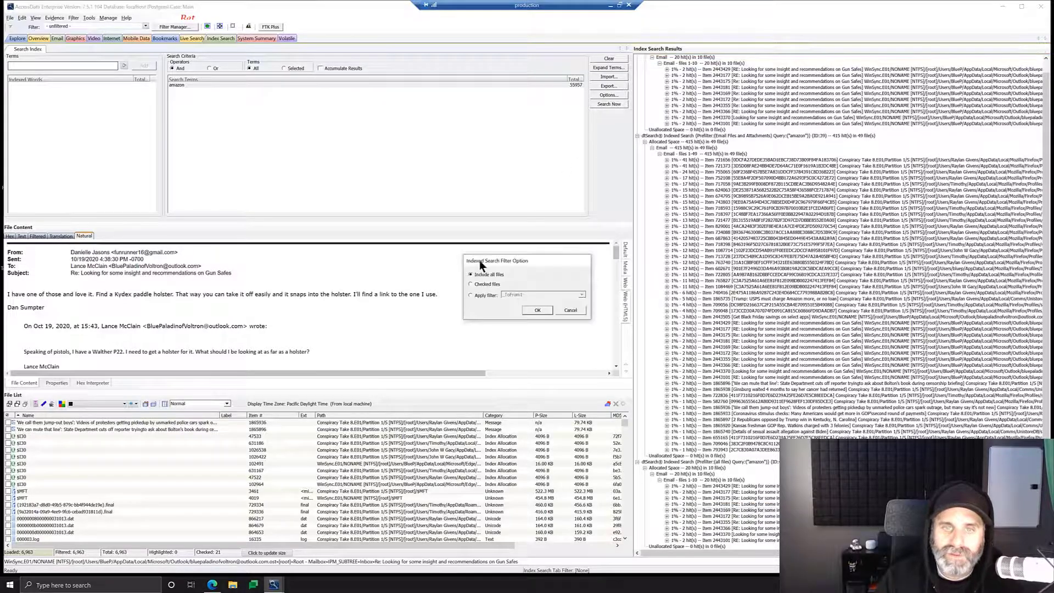
left_click(549, 295)
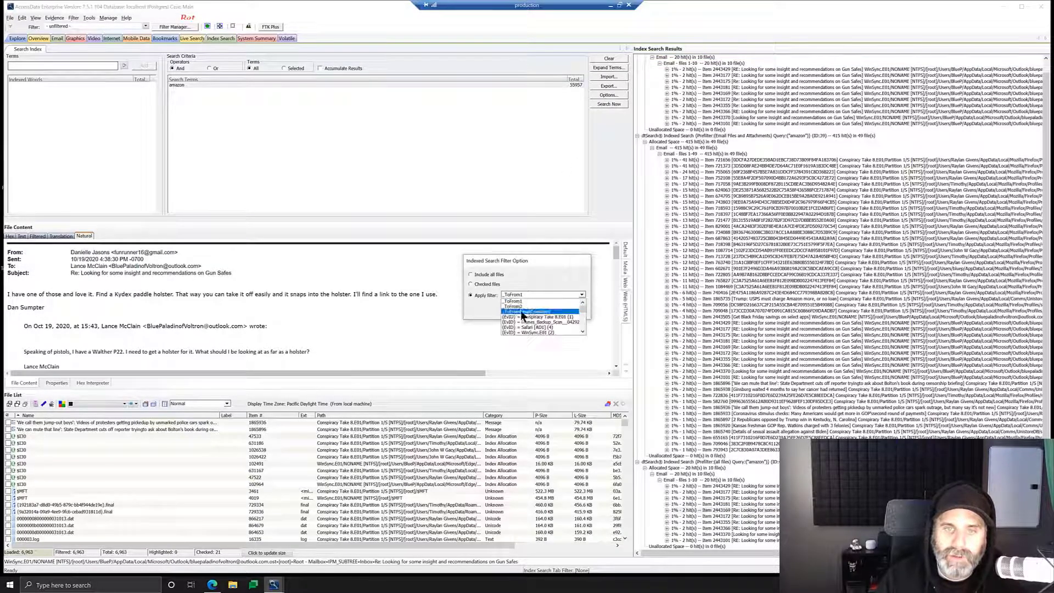
left_click(519, 312)
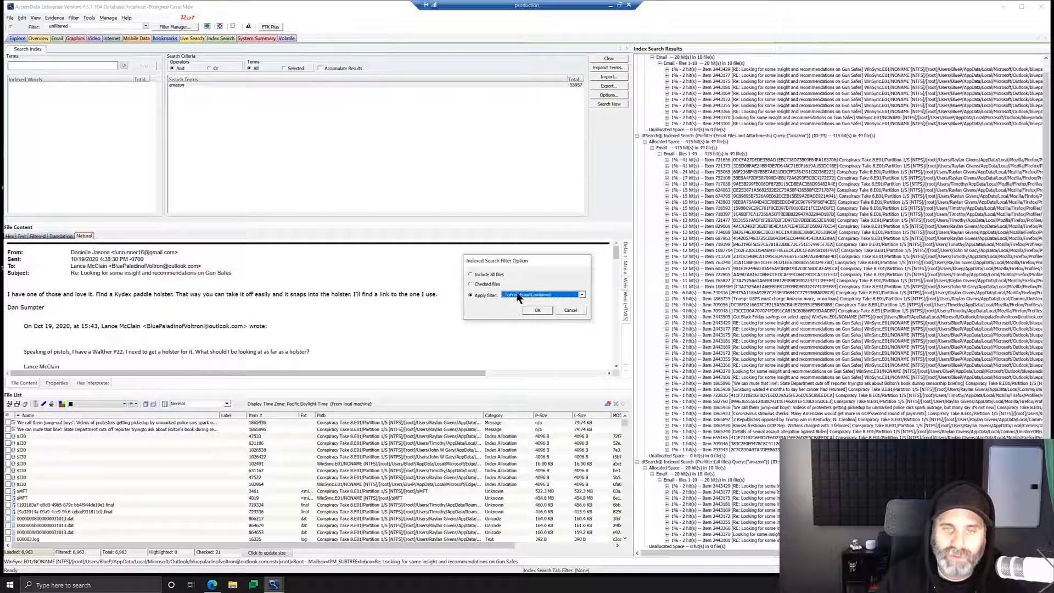
left_click(571, 310)
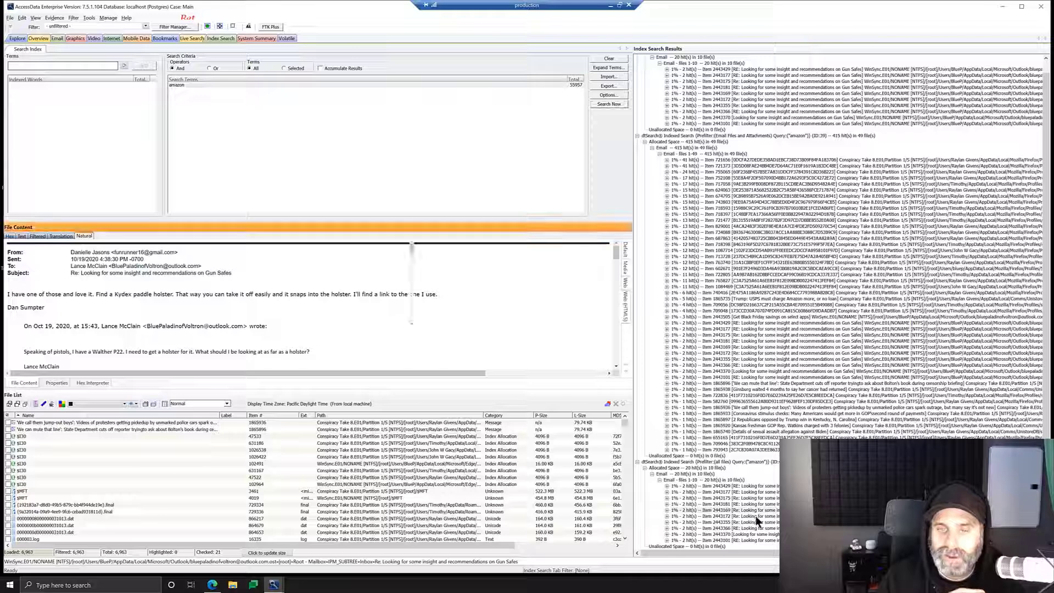
scroll(729, 377, "up", 1)
scroll(730, 519, "down", 1)
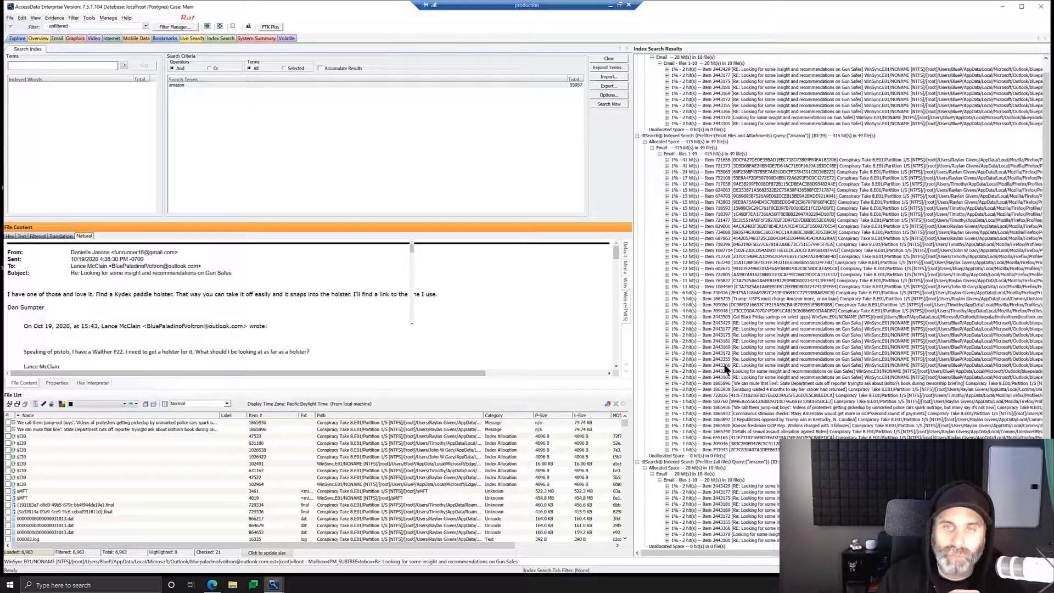
scroll(696, 384, "up", 1)
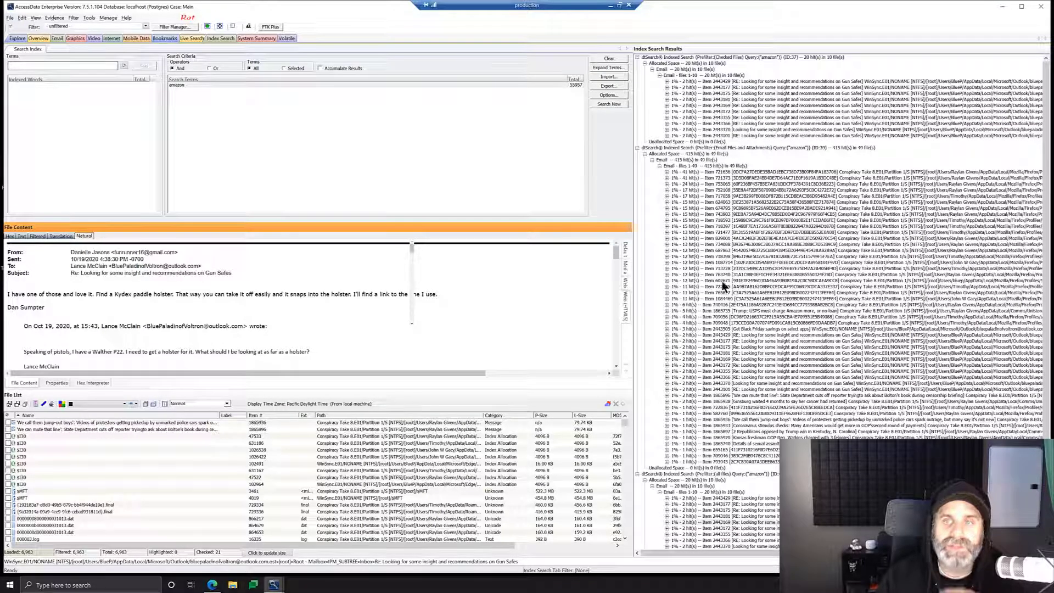